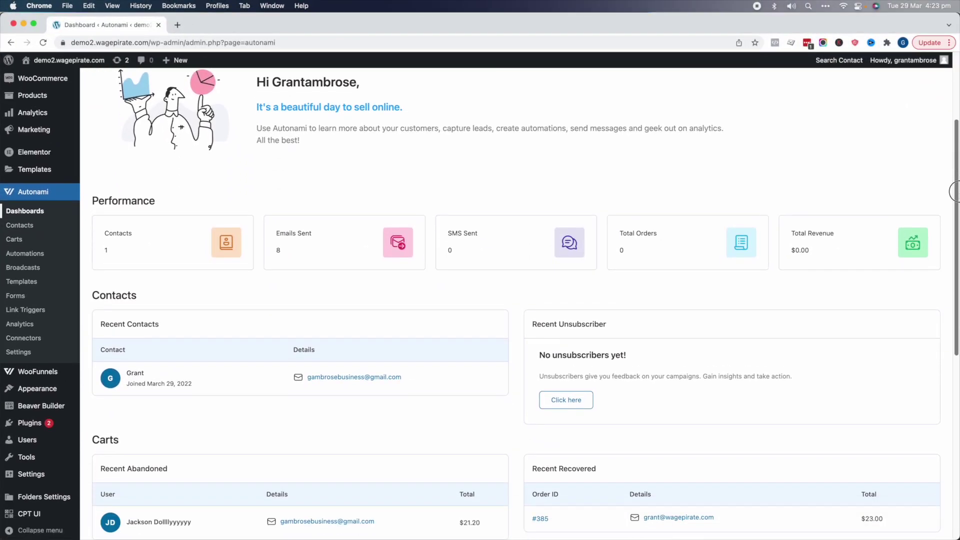
{"action": "scroll", "coordinate": [955, 191], "scroll_direction": "down", "scroll_amount": 5}
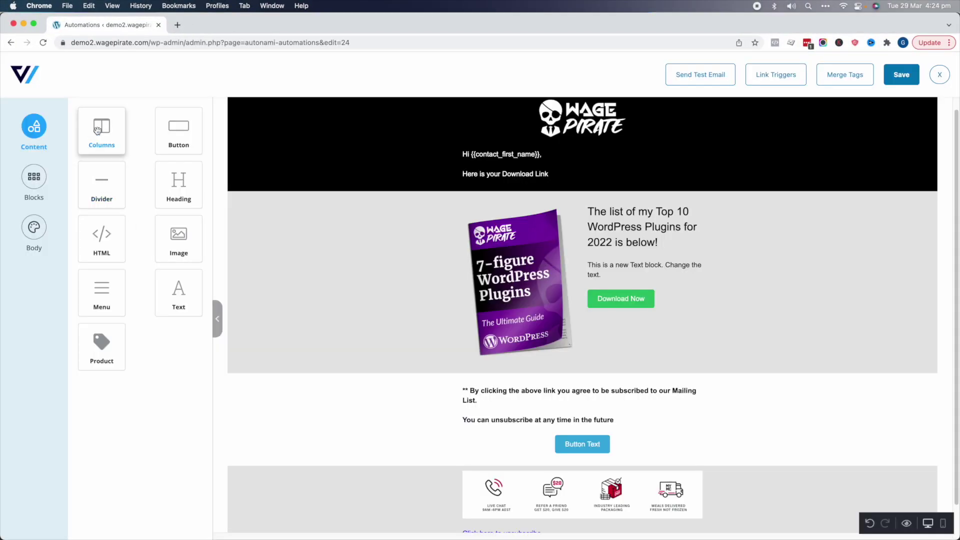
Step: Scroll the opt-in page and open its GET INSTANT ACCESS sign-up form
{"action": "left_click_drag", "start_coordinate": [97, 130], "coordinate": [476, 193]}
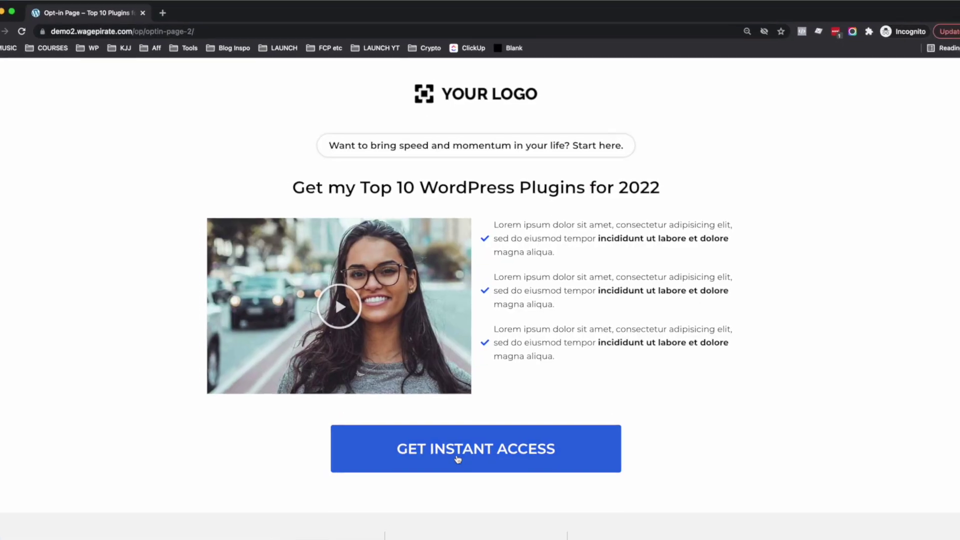
{"action": "left_click", "coordinate": [457, 453]}
Step: Fill in the first name and email address and submit the opt-in form
{"action": "left_click", "coordinate": [448, 262]}
{"action": "type", "text": "Grant"}
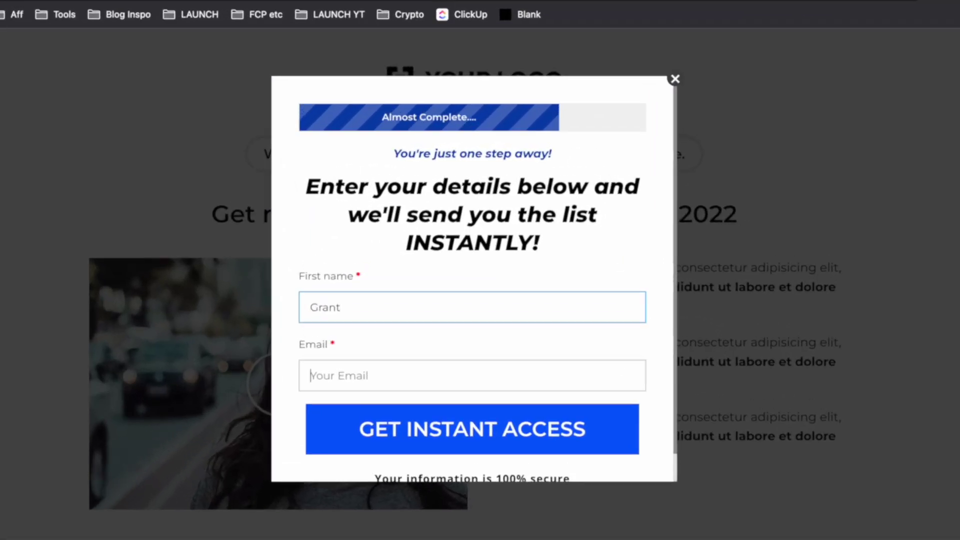
{"action": "key", "text": "Tab"}
{"action": "left_click", "coordinate": [500, 439]}
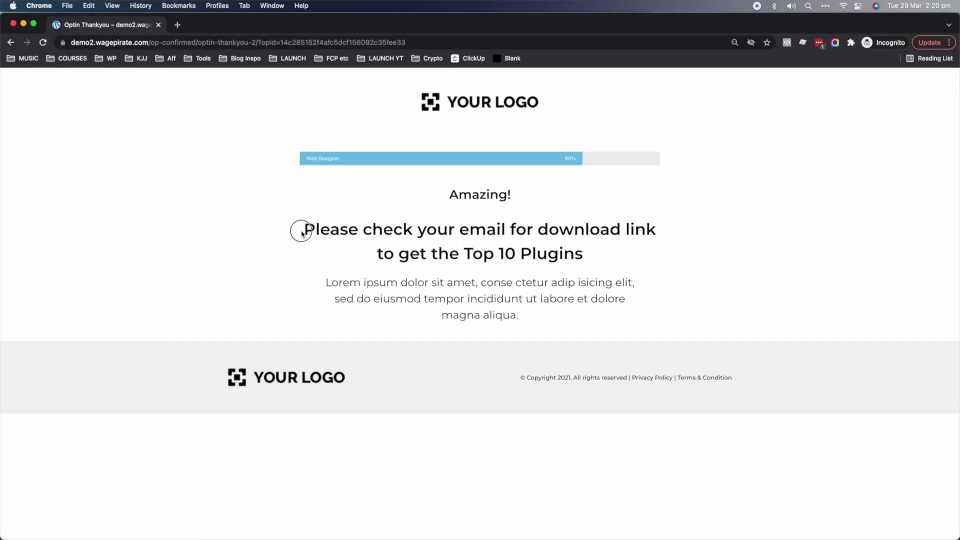
Step: Highlight the check-your-email confirmation message, then clear it and scroll down
{"action": "left_click_drag", "start_coordinate": [290, 226], "coordinate": [568, 251]}
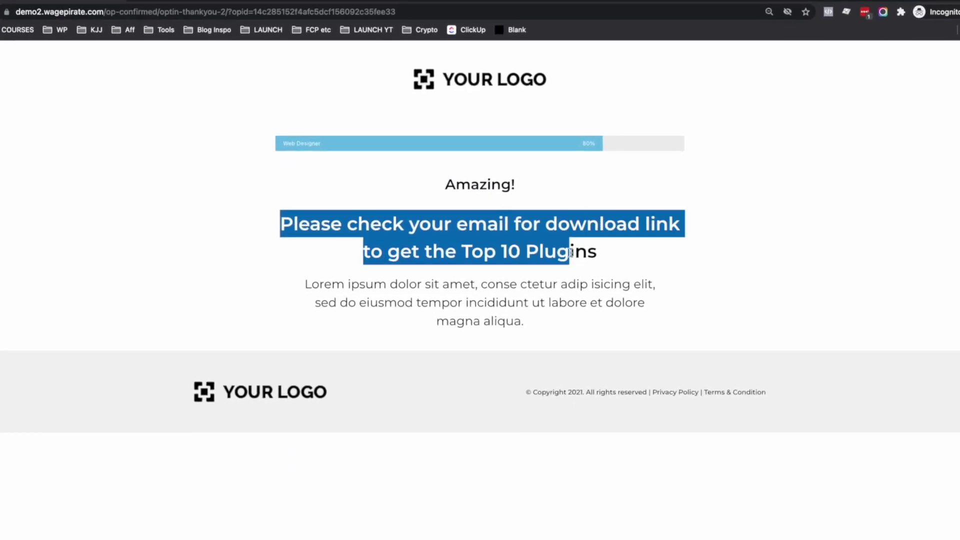
{"action": "left_click", "coordinate": [510, 167]}
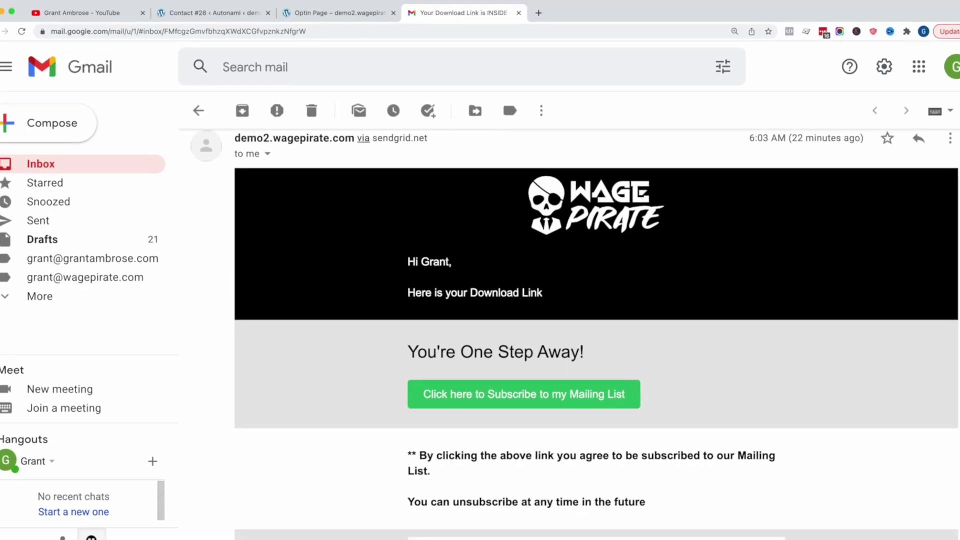
{"action": "scroll", "coordinate": [595, 350], "scroll_direction": "down", "scroll_amount": 3}
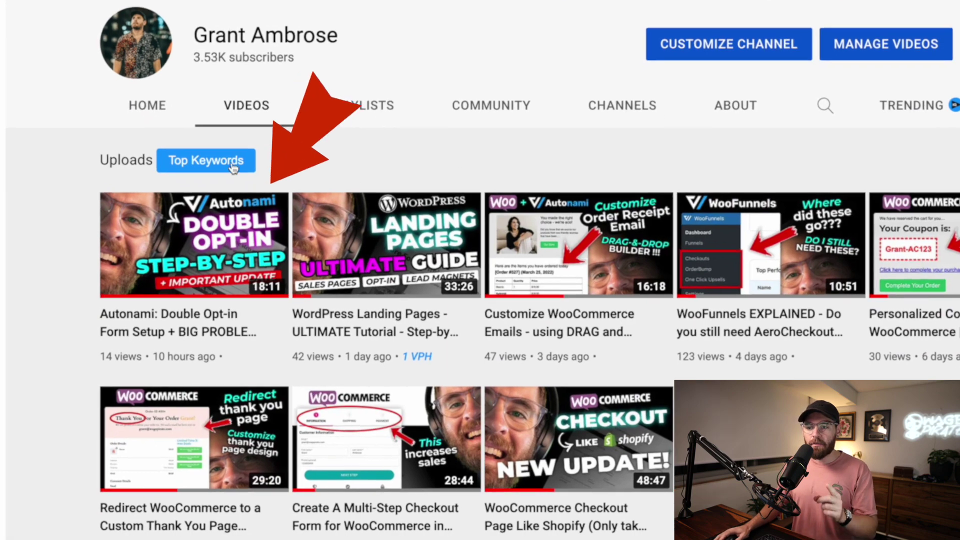
{"action": "mouse_move", "coordinate": [157, 294]}
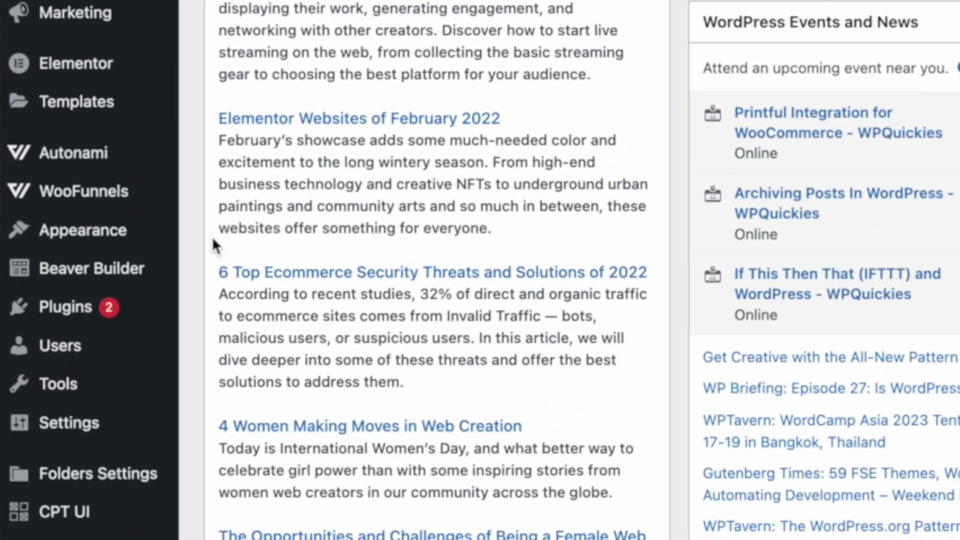
Step: Open the child theme's functions.php, zoom in, and paste the link-trigger filter snippet at line 56
{"action": "mouse_move", "coordinate": [69, 396]}
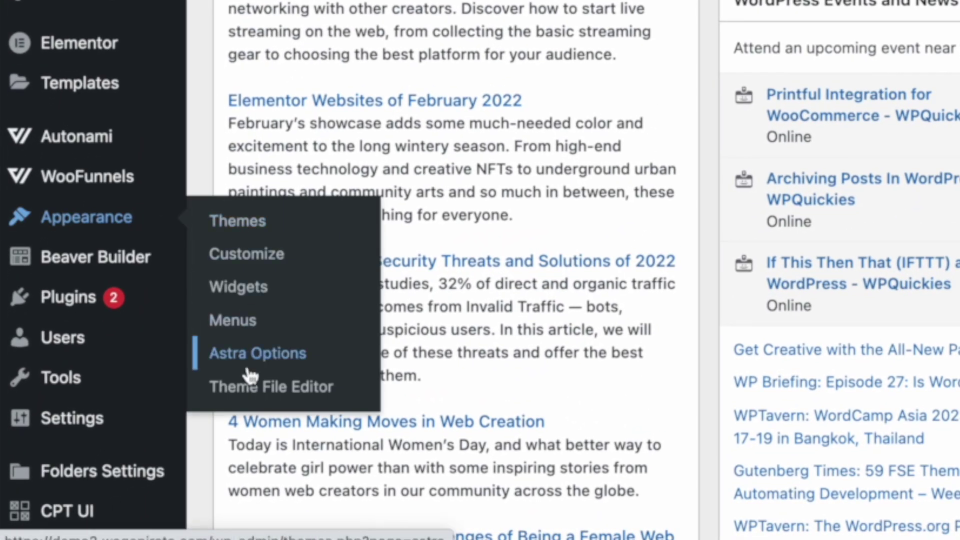
{"action": "left_click", "coordinate": [338, 393]}
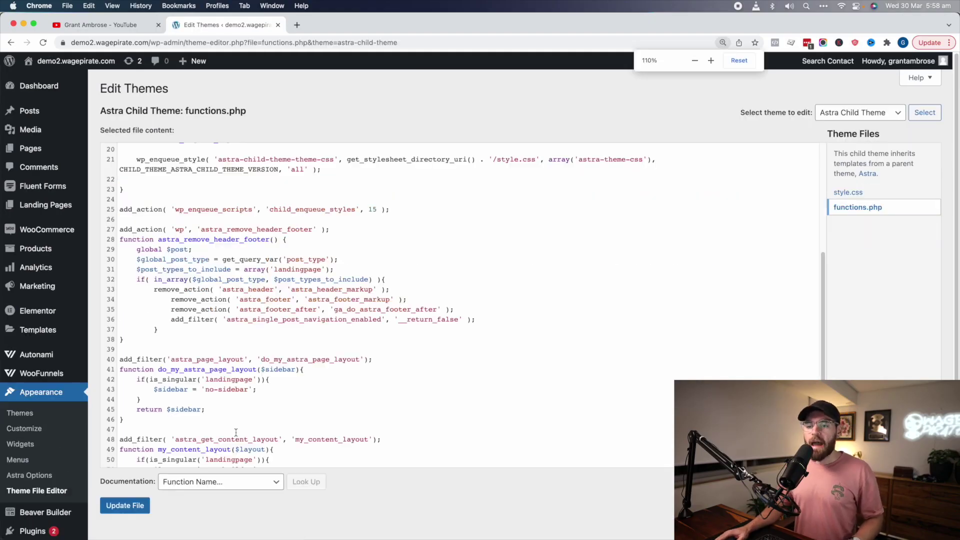
{"action": "key", "text": "super+equal"}
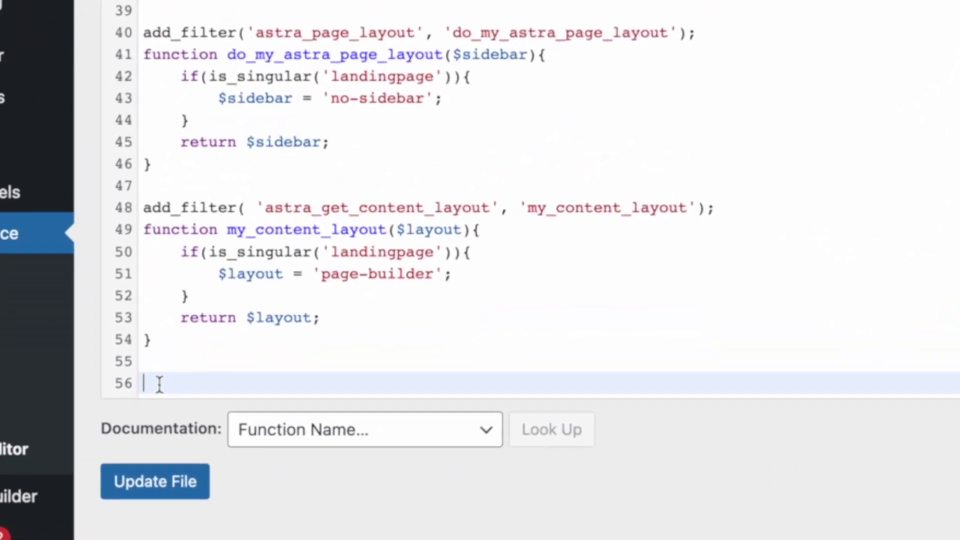
{"action": "type", "text": "// run Autonami Link Trigger multiple times add_filter('bwfan_link_trigger_multi_execution', function(){     return true; } );"}
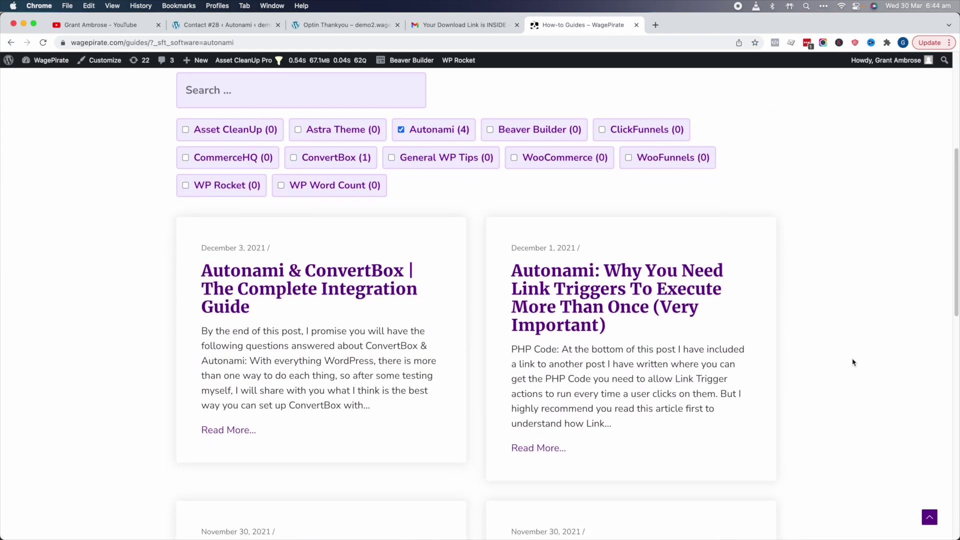
Step: Open 'Autonami: Double Opt-in Setup (The Complete Guide)' and scroll to its PHP code section
{"action": "scroll", "coordinate": [853, 362], "scroll_direction": "down", "scroll_amount": 6}
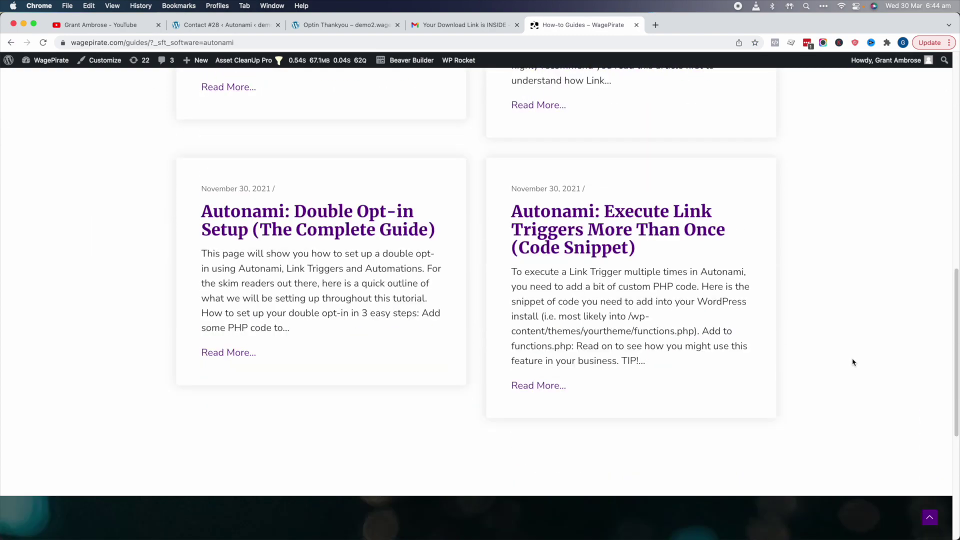
{"action": "left_click", "coordinate": [343, 223]}
{"action": "scroll", "coordinate": [344, 223], "scroll_direction": "down", "scroll_amount": 20}
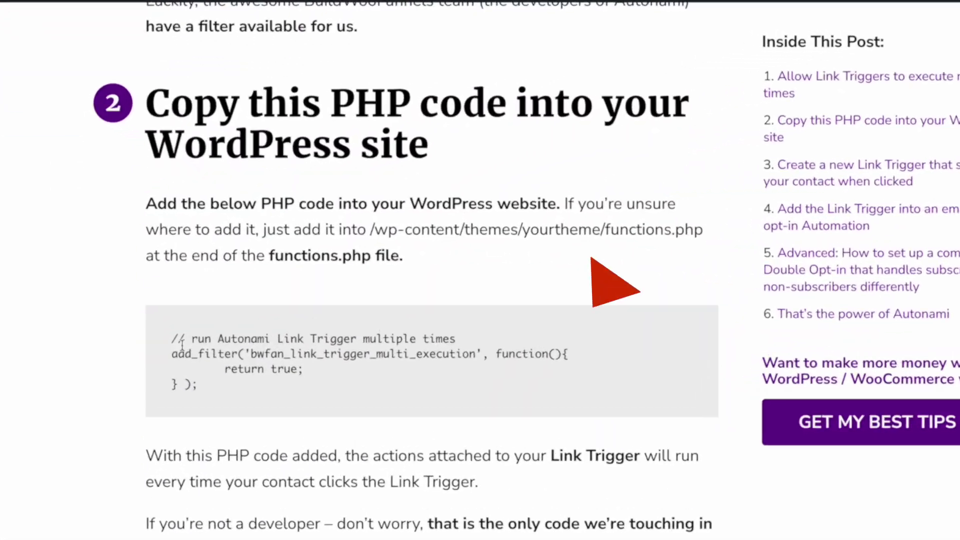
Step: Select the four-line PHP snippet and highlight the link_trigger_multi_execution filter name on line 57
{"action": "left_click_drag", "start_coordinate": [192, 297], "coordinate": [222, 333]}
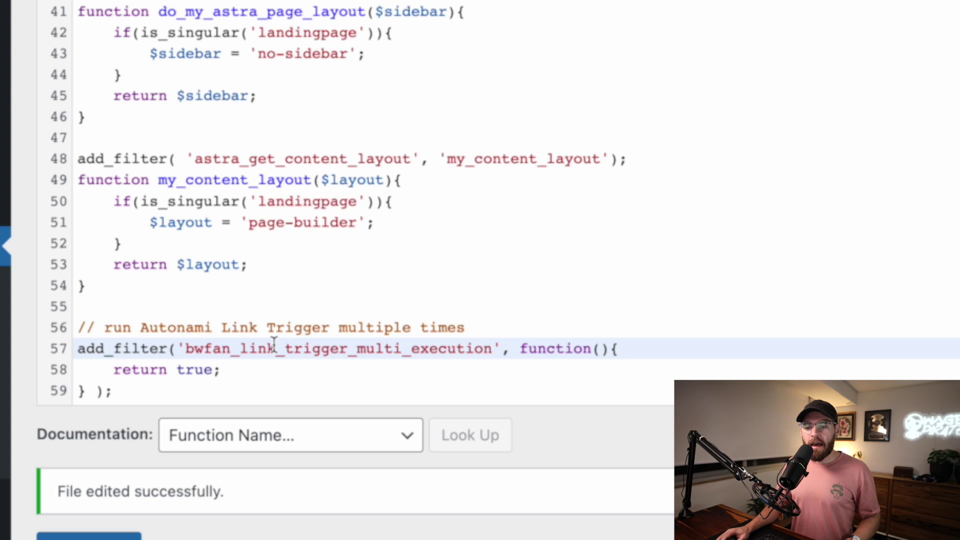
{"action": "left_click_drag", "start_coordinate": [251, 344], "coordinate": [253, 347]}
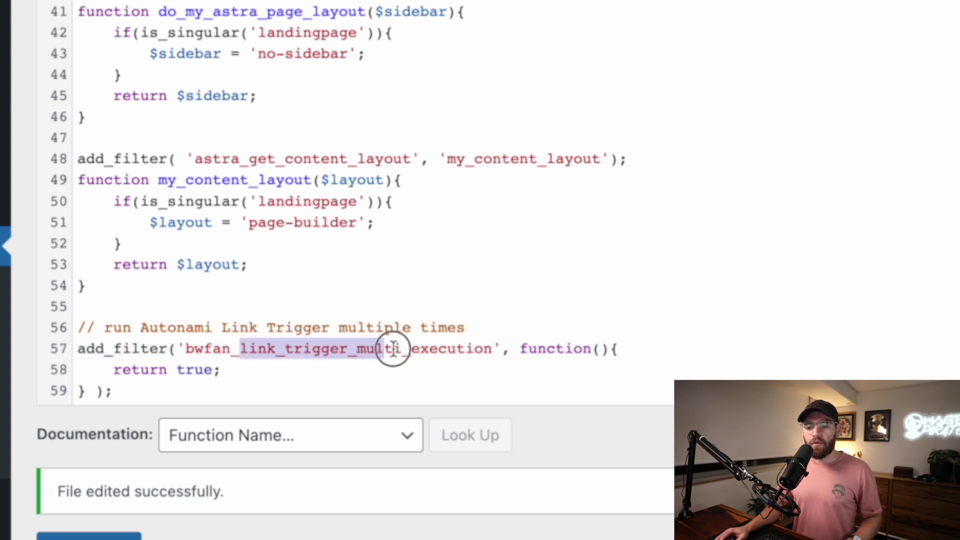
{"action": "left_click_drag", "start_coordinate": [416, 349], "coordinate": [487, 348]}
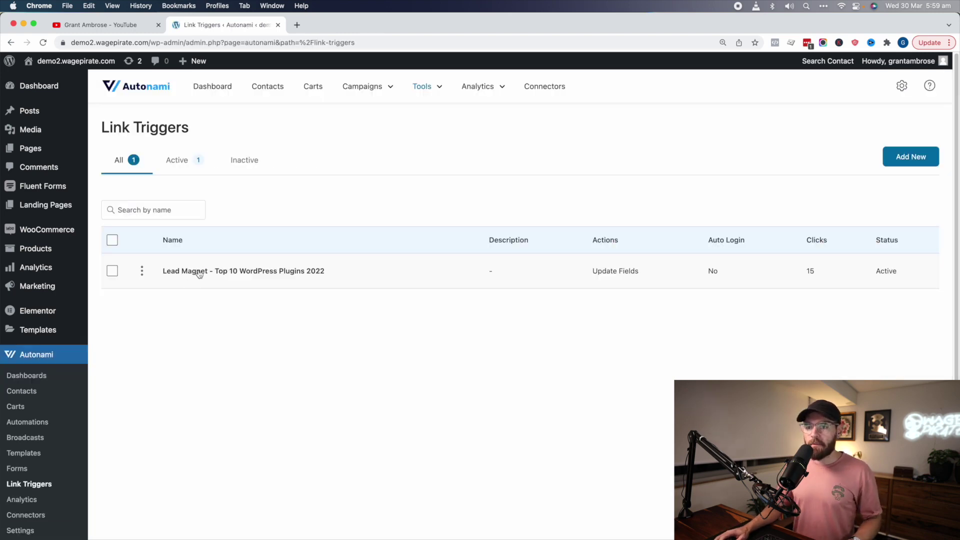
Step: Edit the Lead Magnet - Top 10 WordPress Plugins 2022 link trigger and highlight its runs-once-per-contact notice
{"action": "left_click", "coordinate": [195, 273]}
{"action": "left_click", "coordinate": [732, 193]}
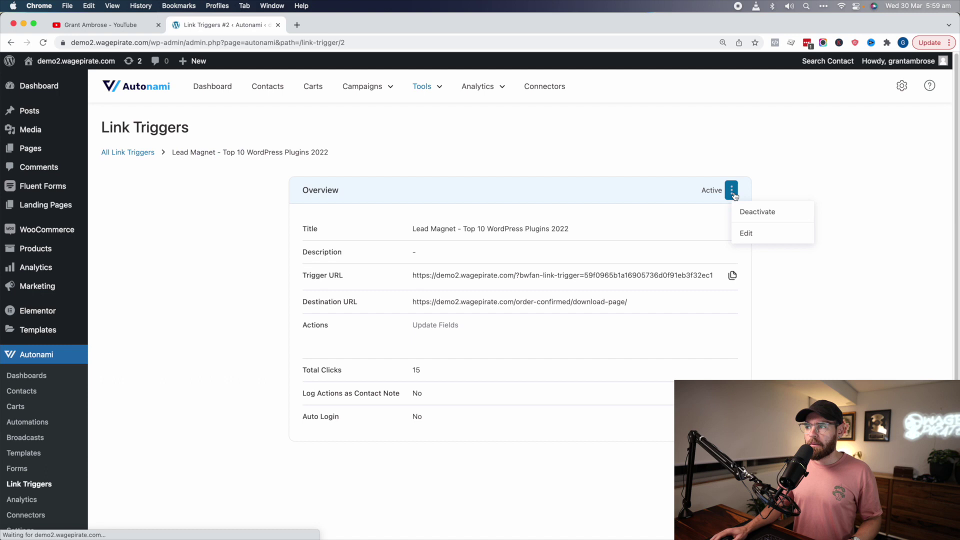
{"action": "left_click", "coordinate": [753, 233]}
{"action": "scroll", "coordinate": [472, 449], "scroll_direction": "down", "scroll_amount": 2}
{"action": "left_click_drag", "start_coordinate": [468, 442], "coordinate": [421, 441]}
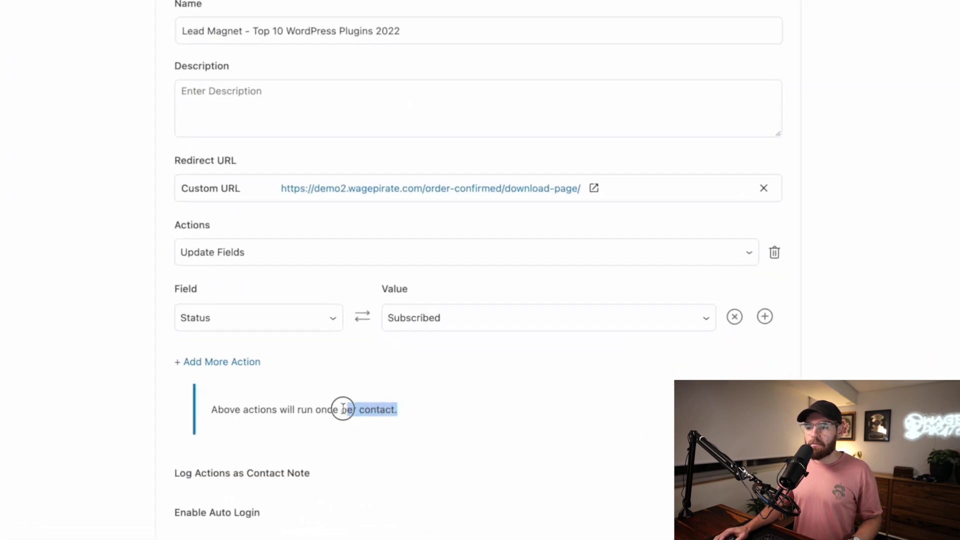
{"action": "left_click_drag", "start_coordinate": [343, 409], "coordinate": [224, 409]}
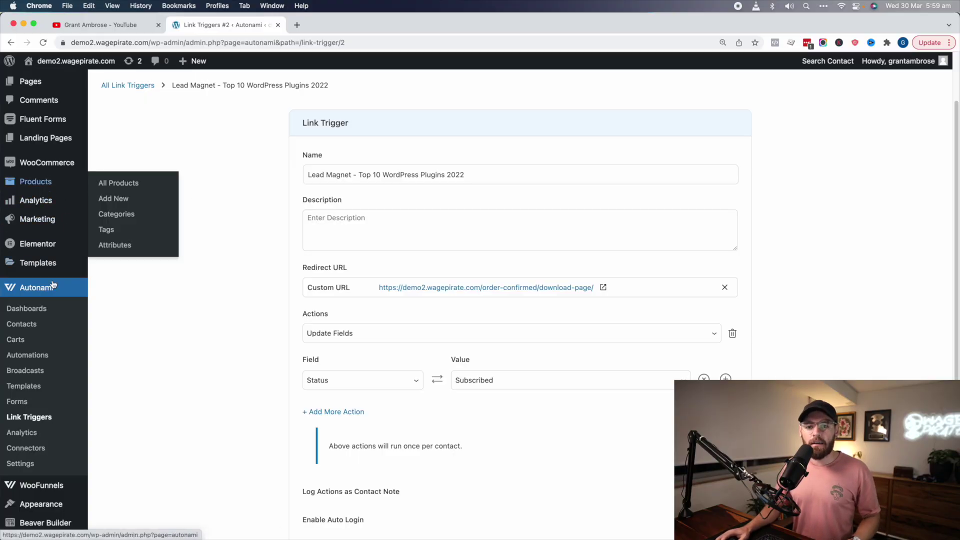
Step: Delete the existing contact from the Autonami contacts list
{"action": "left_click", "coordinate": [25, 324]}
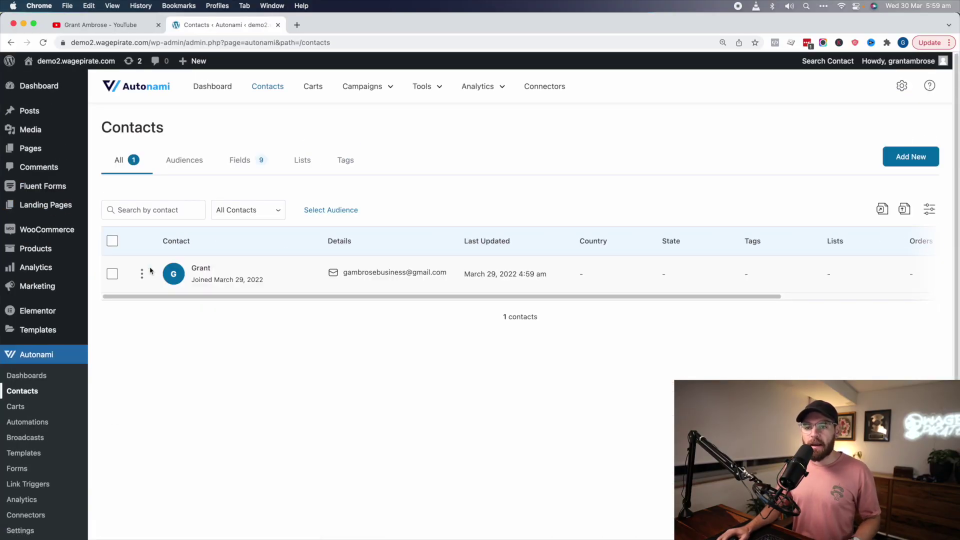
{"action": "left_click", "coordinate": [143, 273]}
{"action": "left_click", "coordinate": [180, 361]}
{"action": "left_click", "coordinate": [583, 358]}
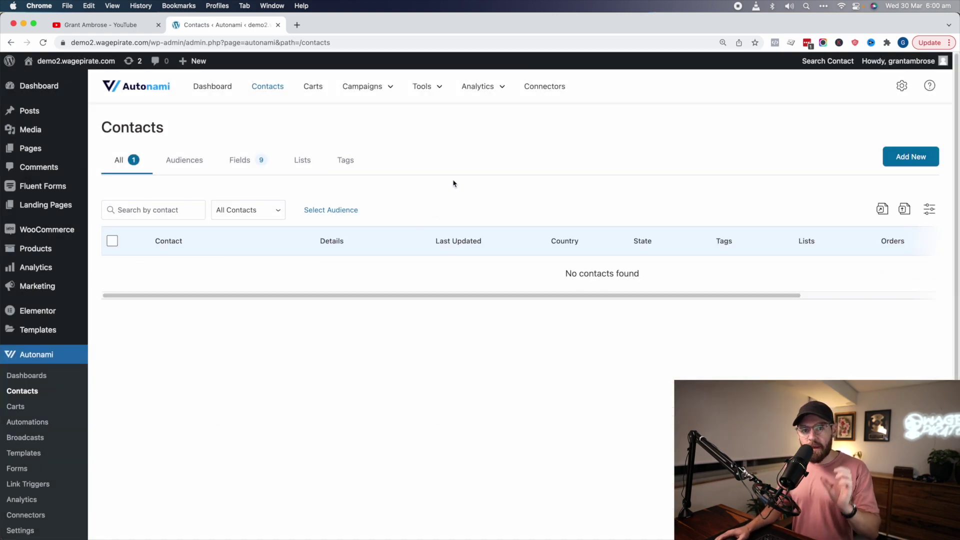
Step: View the General Mailing List Subscribe Page funnel's live opt-in page from WooFunnels > Funnels
{"action": "scroll", "coordinate": [210, 380], "scroll_direction": "down", "scroll_amount": 2}
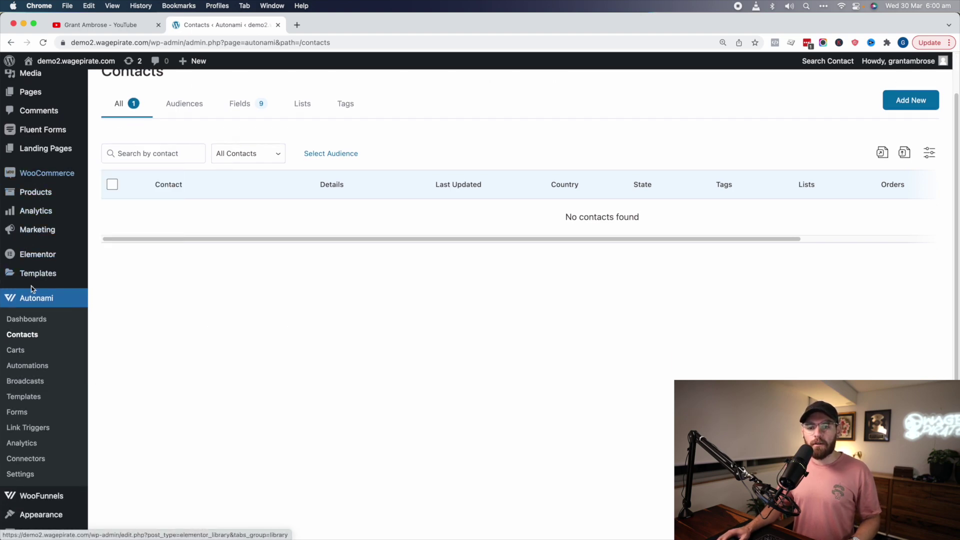
{"action": "mouse_move", "coordinate": [40, 495]}
{"action": "left_click", "coordinate": [146, 473]}
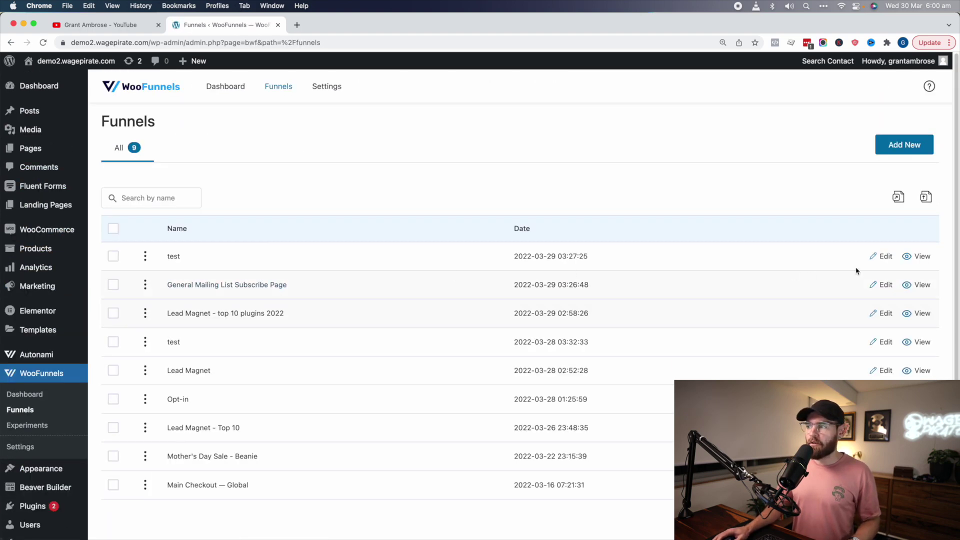
{"action": "left_click", "coordinate": [919, 288]}
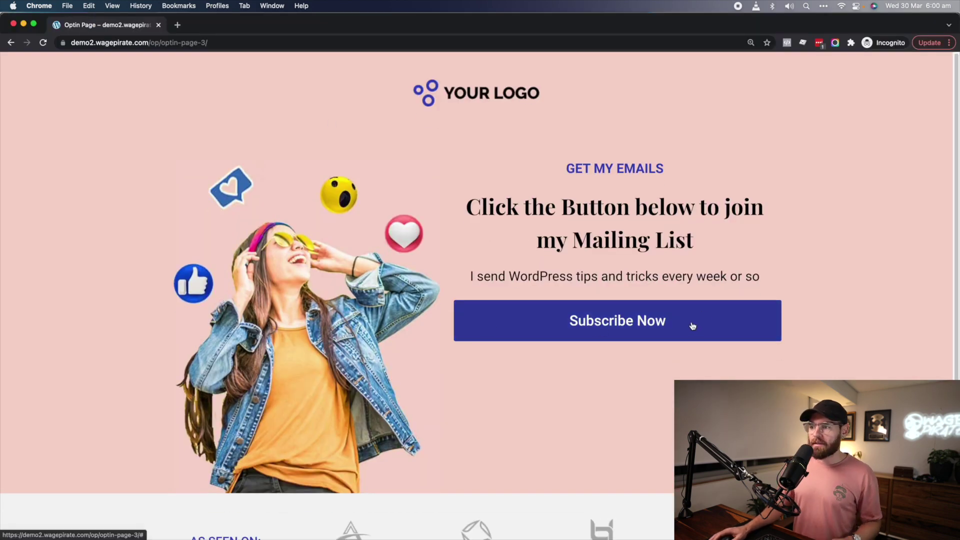
Step: Submit the Subscribe Now popup with a first name and email, then highlight the check-your-inbox message
{"action": "left_click", "coordinate": [606, 327]}
{"action": "left_click", "coordinate": [498, 266]}
{"action": "type", "text": "Grant"}
{"action": "key", "text": "Tab"}
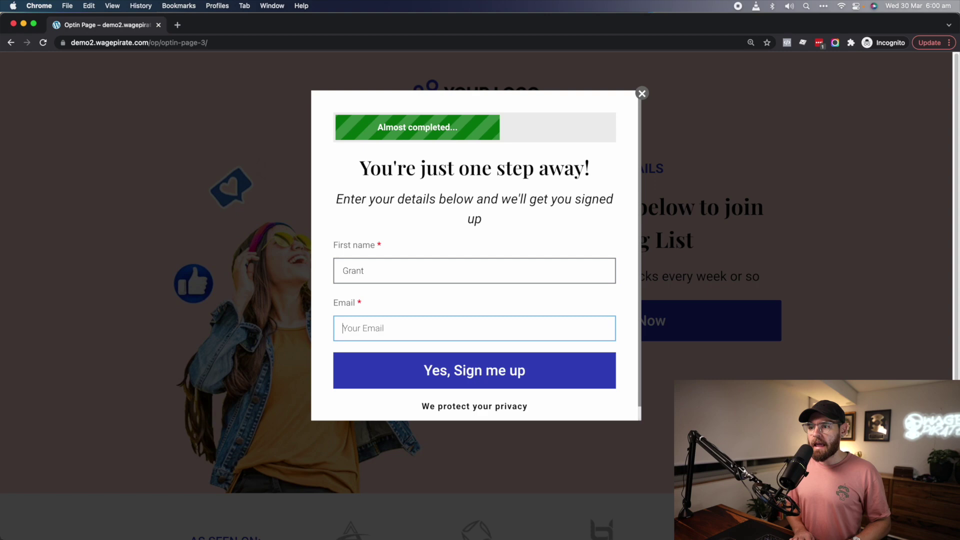
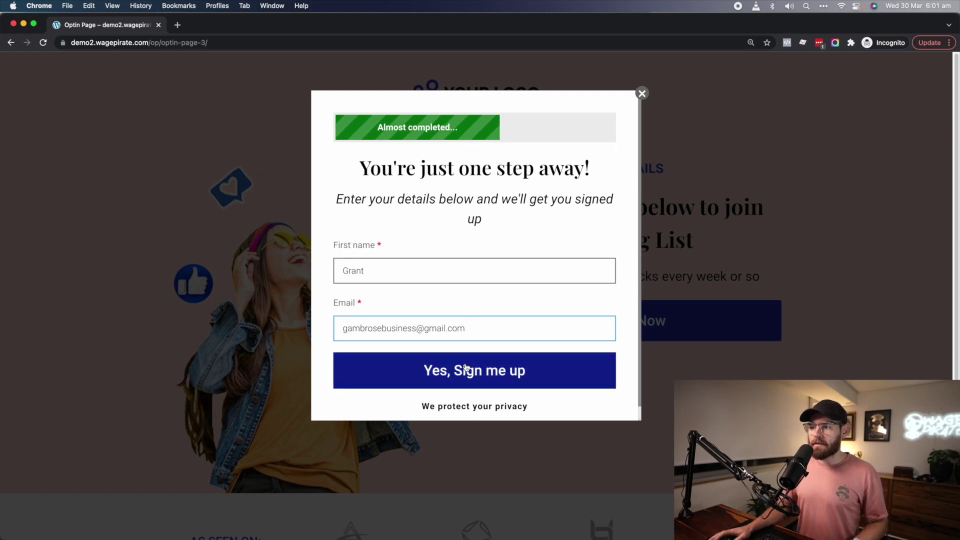
{"action": "left_click", "coordinate": [435, 370]}
{"action": "left_click_drag", "start_coordinate": [324, 310], "coordinate": [602, 310]}
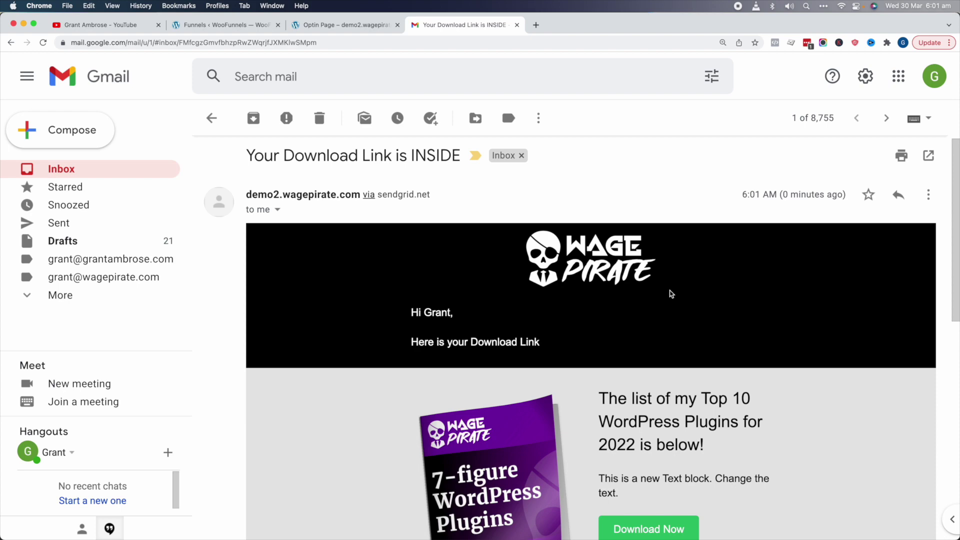
{"action": "scroll", "coordinate": [670, 294], "scroll_direction": "down", "scroll_amount": 5}
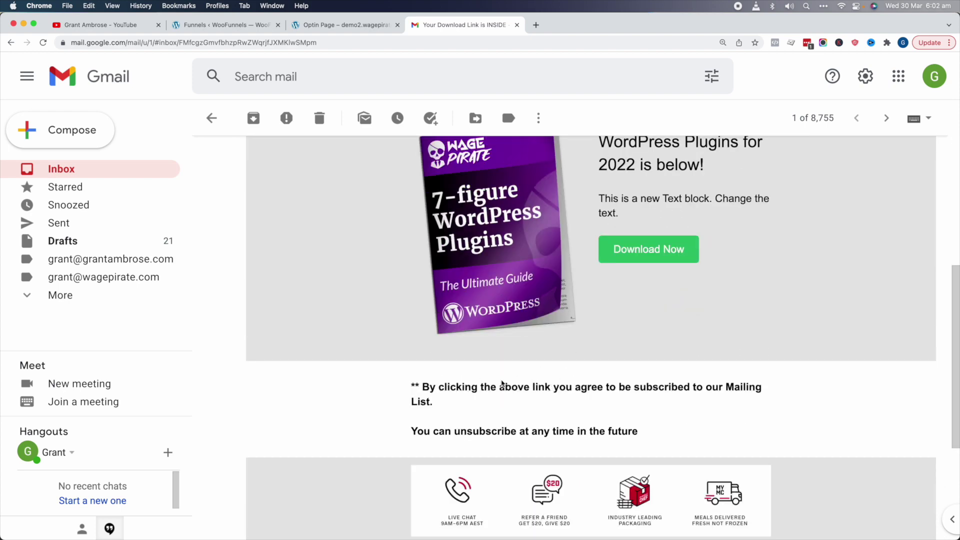
Step: Scroll through the Gmail download email to review its Download Now link
{"action": "scroll", "coordinate": [671, 288], "scroll_direction": "up", "scroll_amount": 1}
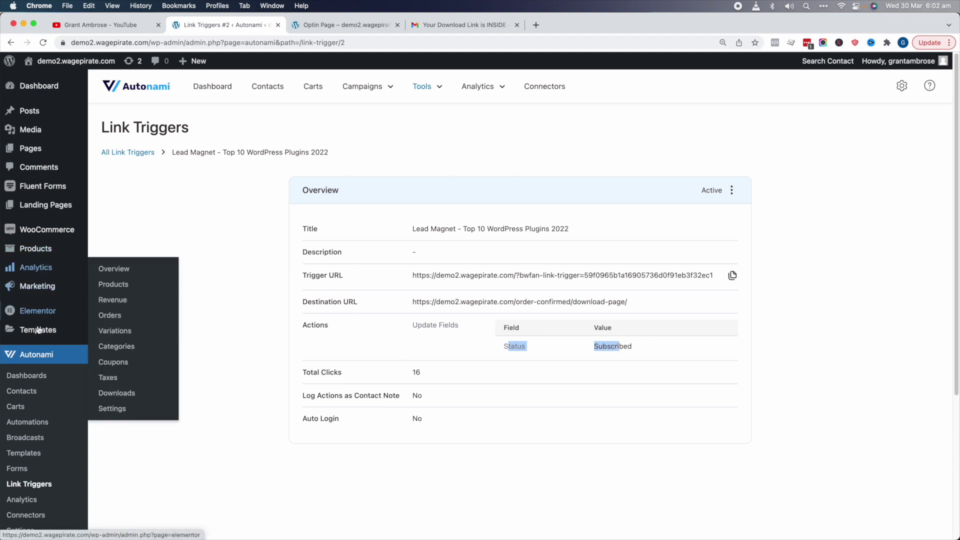
Step: Open the new contact, follow the email's Download Now link, reload the contact, and open its actions menu
{"action": "left_click", "coordinate": [32, 392]}
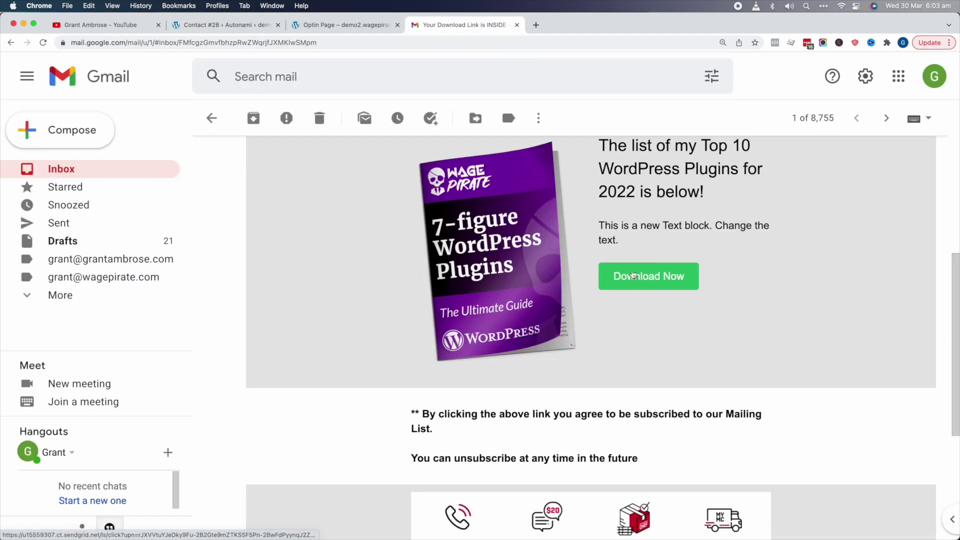
{"action": "left_click", "coordinate": [642, 281]}
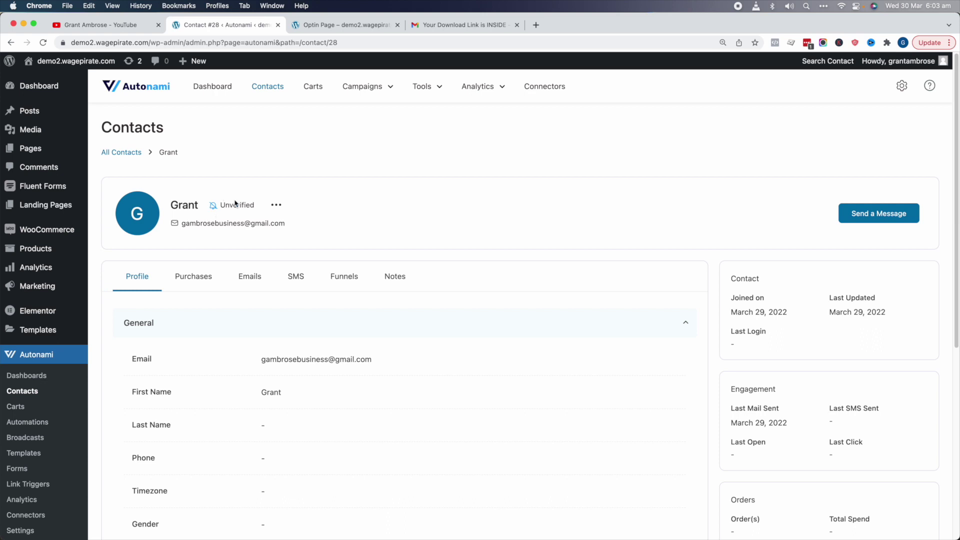
{"action": "key", "text": "super+r"}
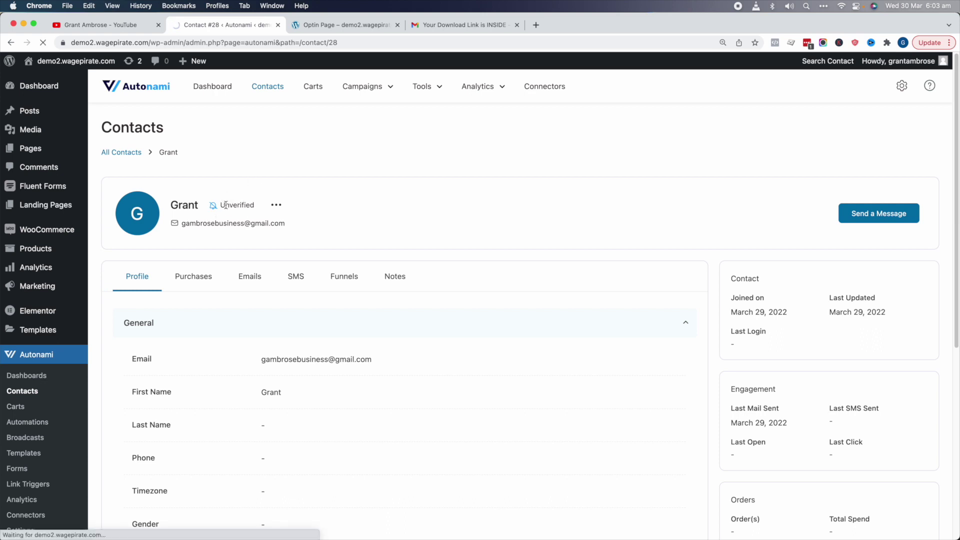
{"action": "left_click", "coordinate": [280, 206]}
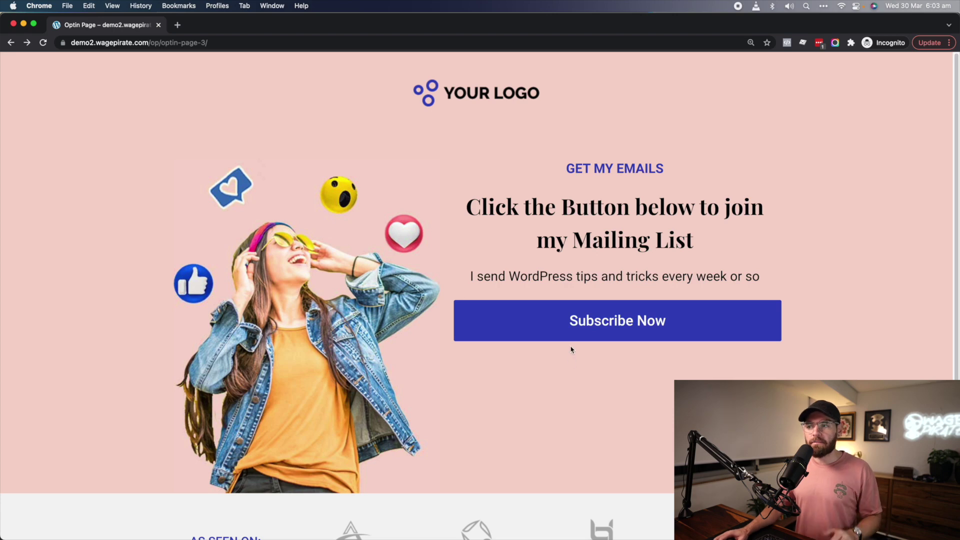
Step: Sign up again via the Subscribe Now popup, reload the Unsubscribed contact, and switch to the new email
{"action": "left_click_drag", "start_coordinate": [500, 214], "coordinate": [607, 243]}
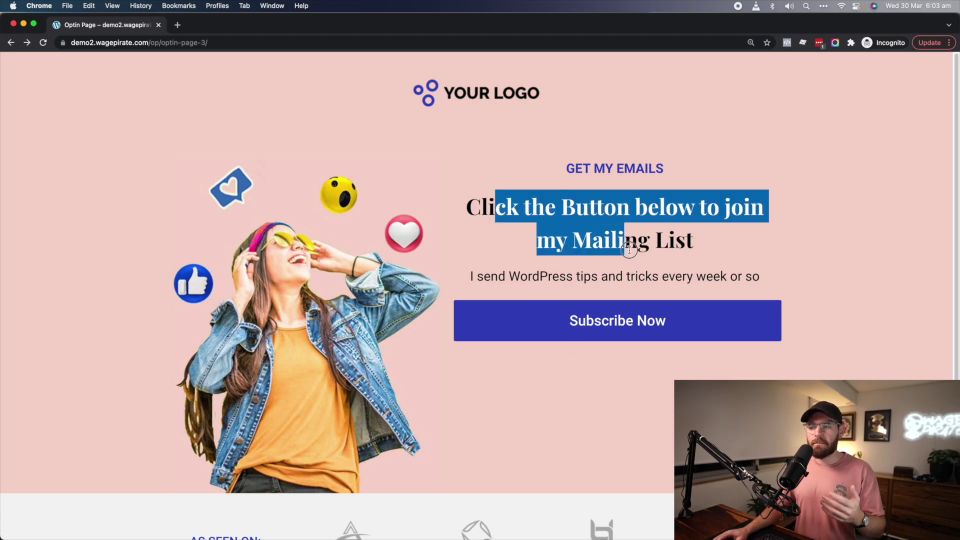
{"action": "left_click", "coordinate": [629, 250]}
{"action": "left_click", "coordinate": [635, 321]}
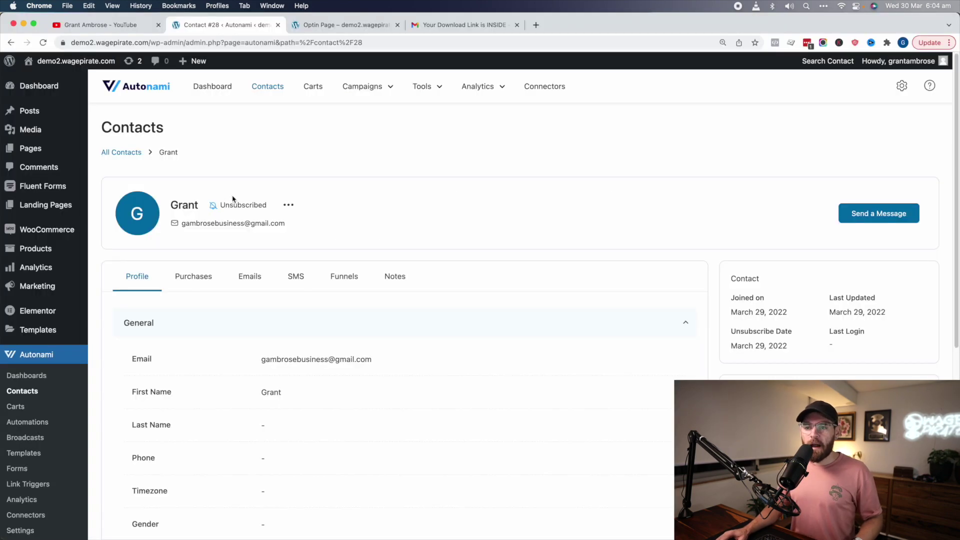
{"action": "key", "text": "super+r"}
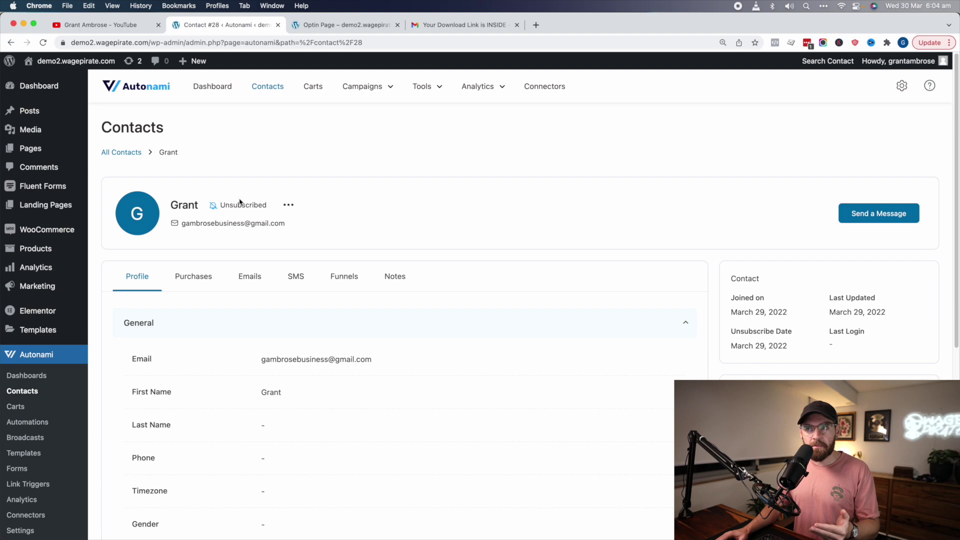
{"action": "key", "text": "super+4"}
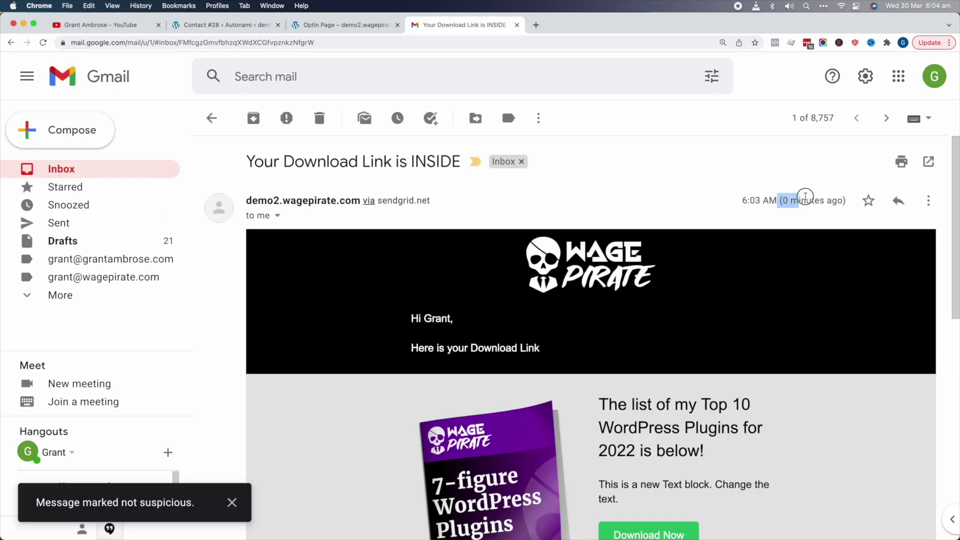
Step: Follow the email's green Download Now button to reach the Top 10 WordPress Plugins PDF download page
{"action": "scroll", "coordinate": [820, 226], "scroll_direction": "down", "scroll_amount": 3}
{"action": "scroll", "coordinate": [669, 452], "scroll_direction": "down", "scroll_amount": 2}
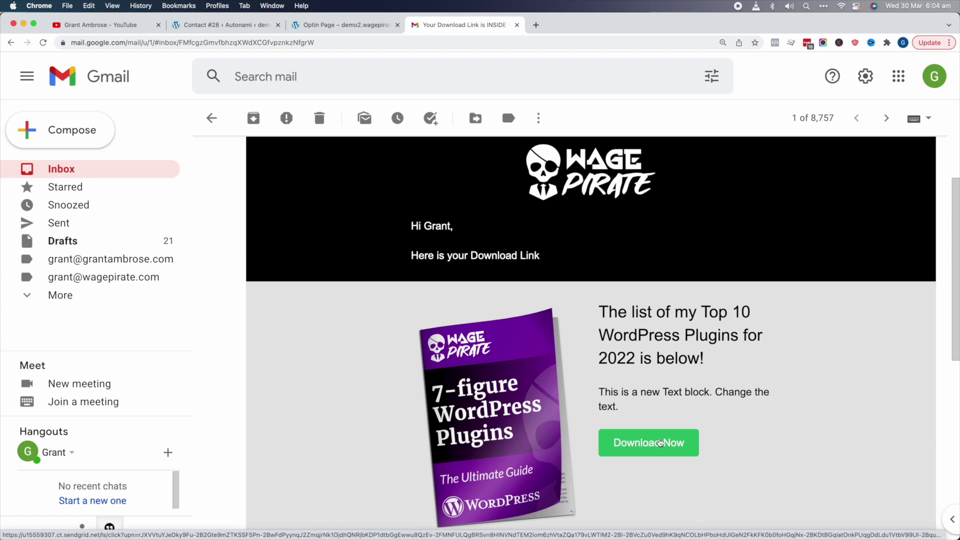
{"action": "left_click", "coordinate": [662, 446]}
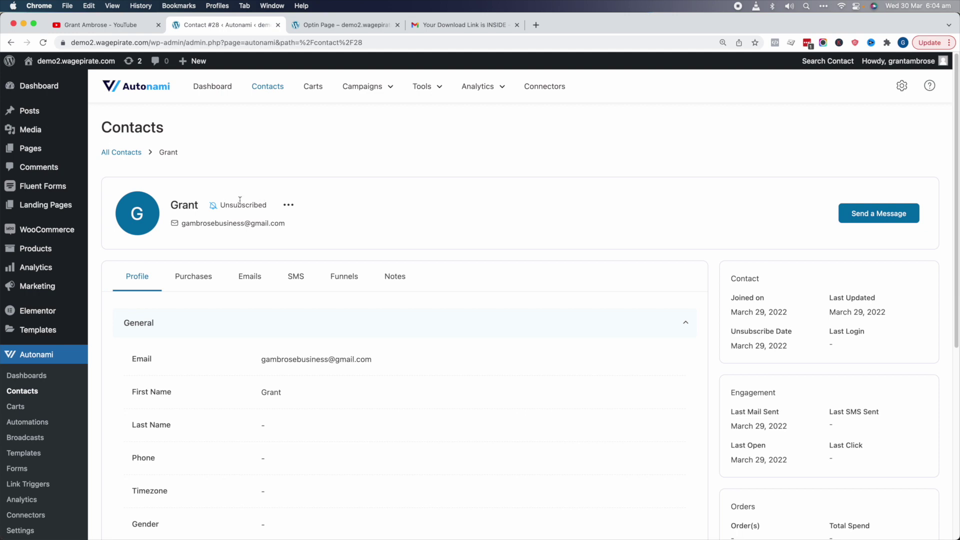
{"action": "key", "text": "super+r"}
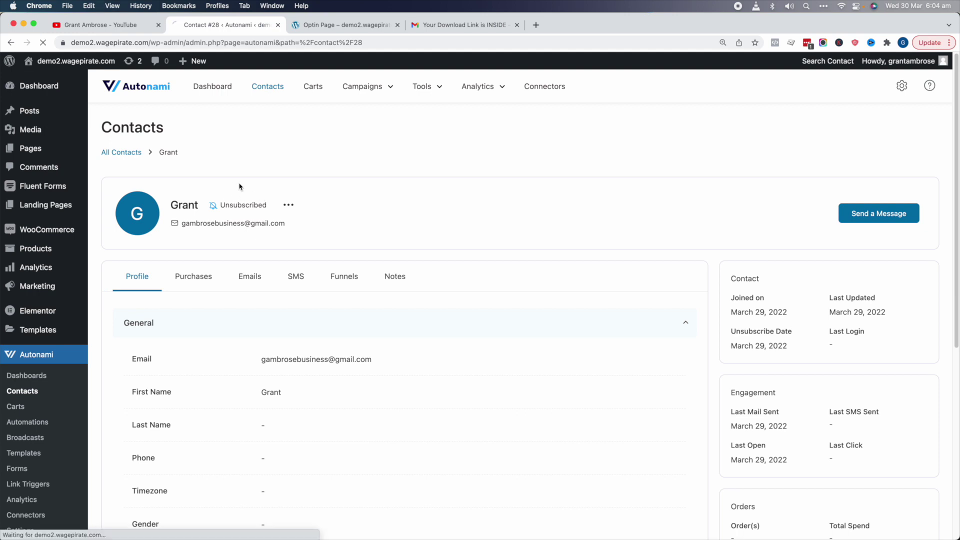